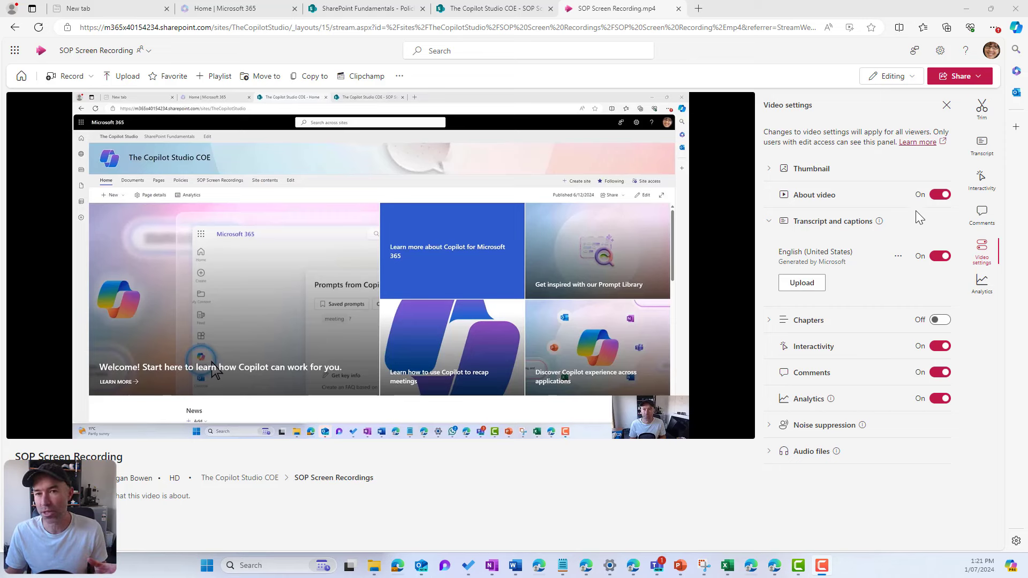
Download the English (United States) transcript of the SOP Screen Recording video as a .docx file
click(898, 256)
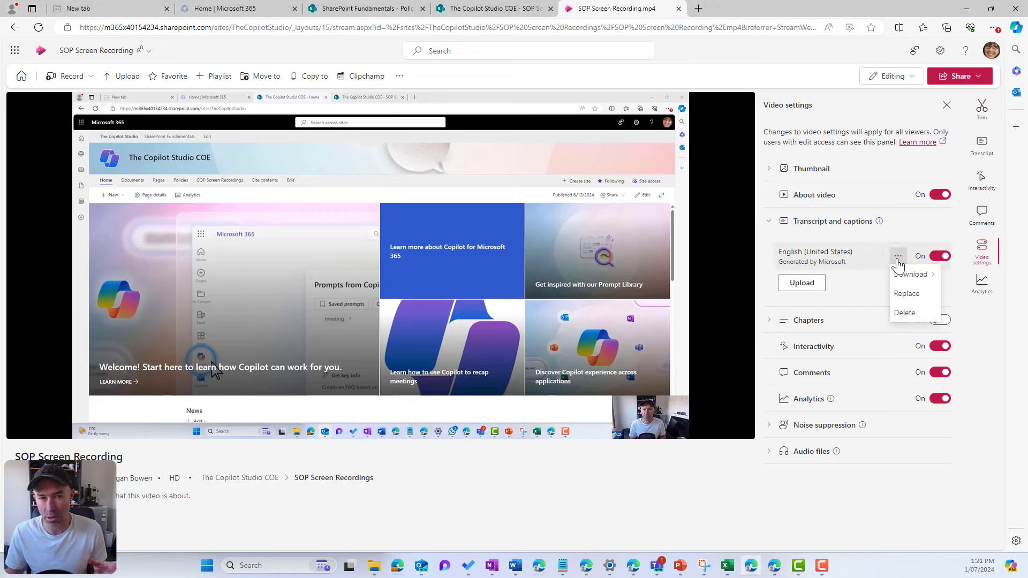
mouse_move(910, 282)
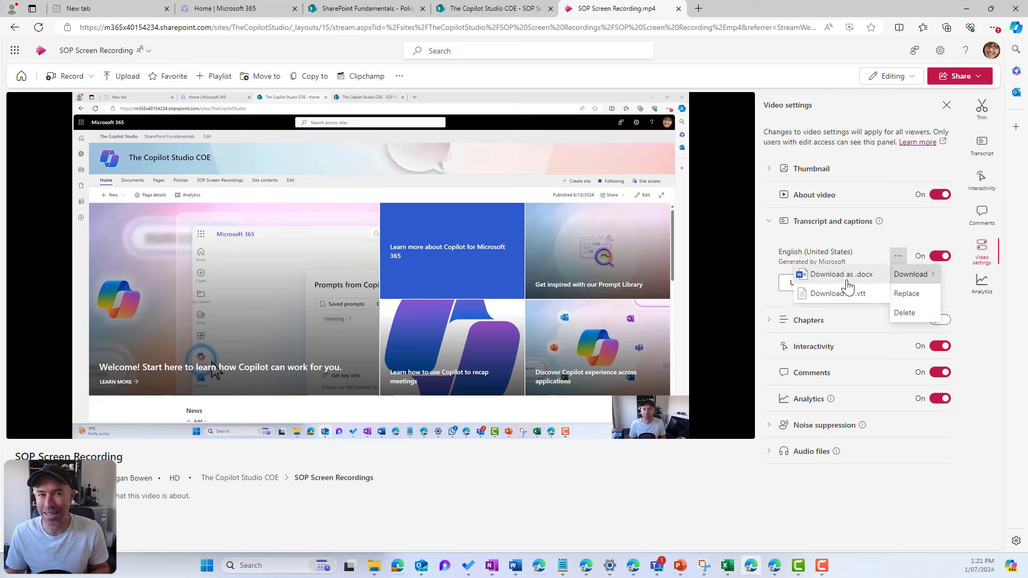
click(847, 279)
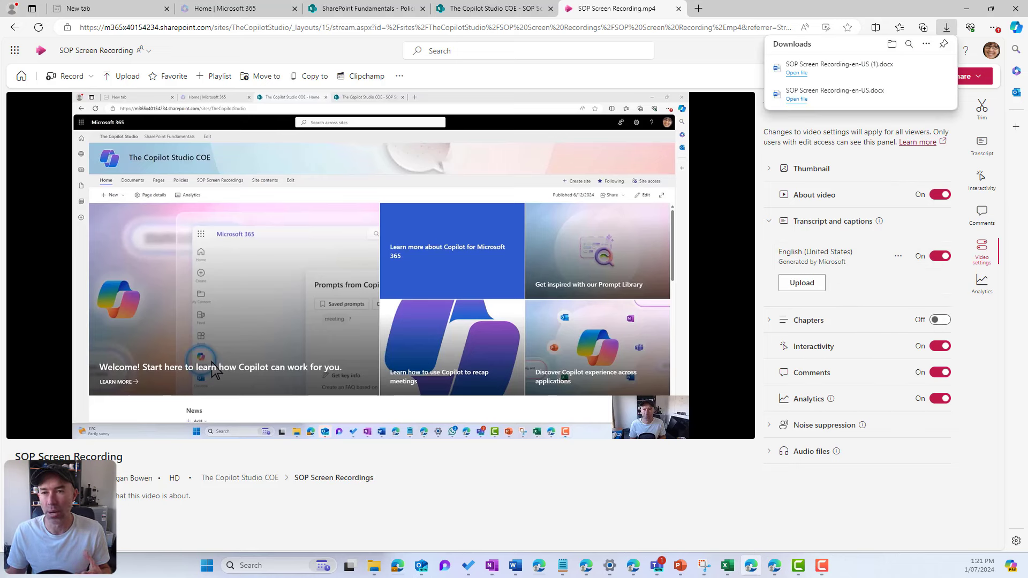
Switch to the maximized OneDrive window and delete the selected "How to Upload and Mana..." document from the "SOP in under 5 minutes" folder
key(alt+Tab)
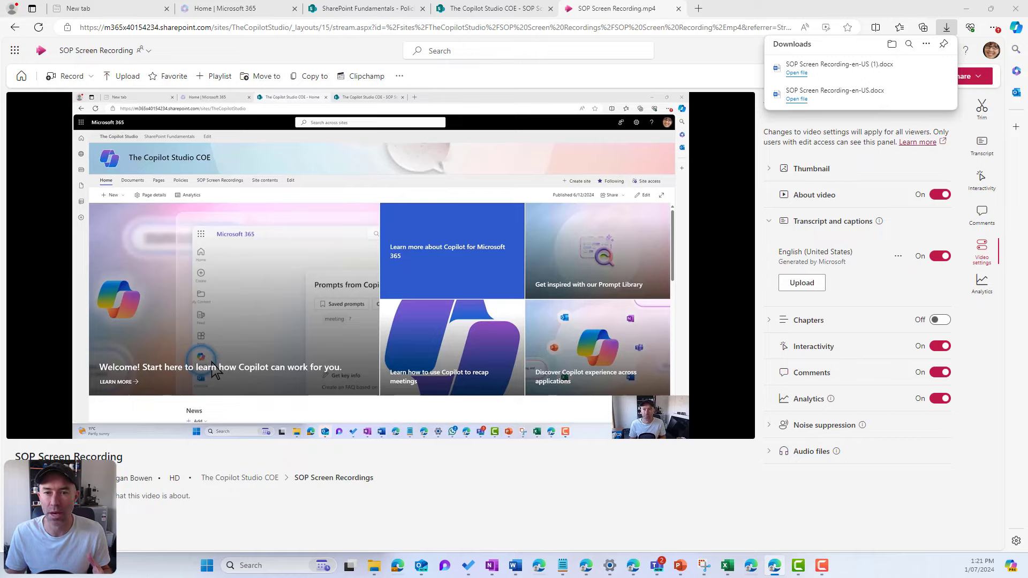
drag(1027, 95, 506, 48)
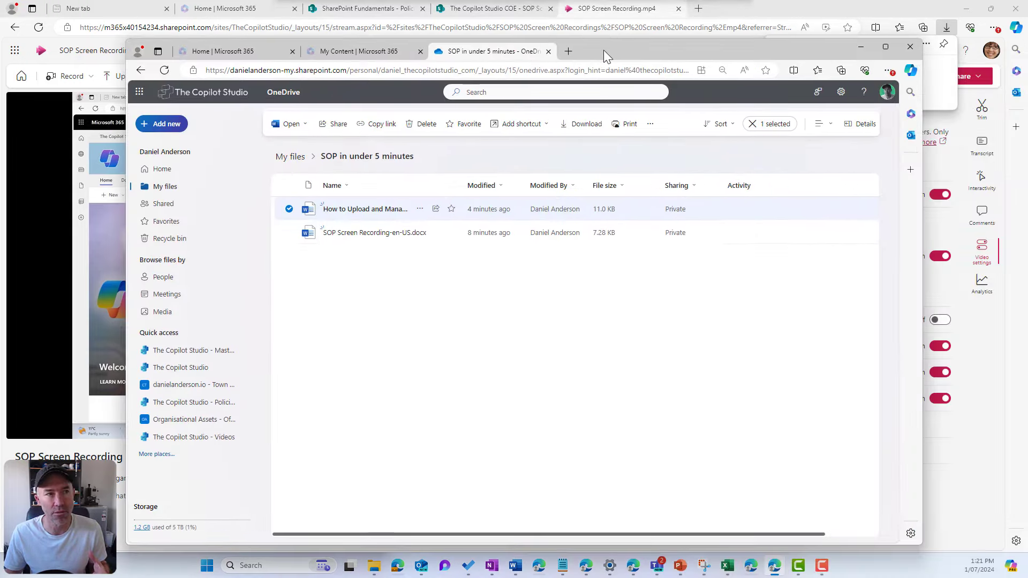
double_click(635, 56)
click(296, 81)
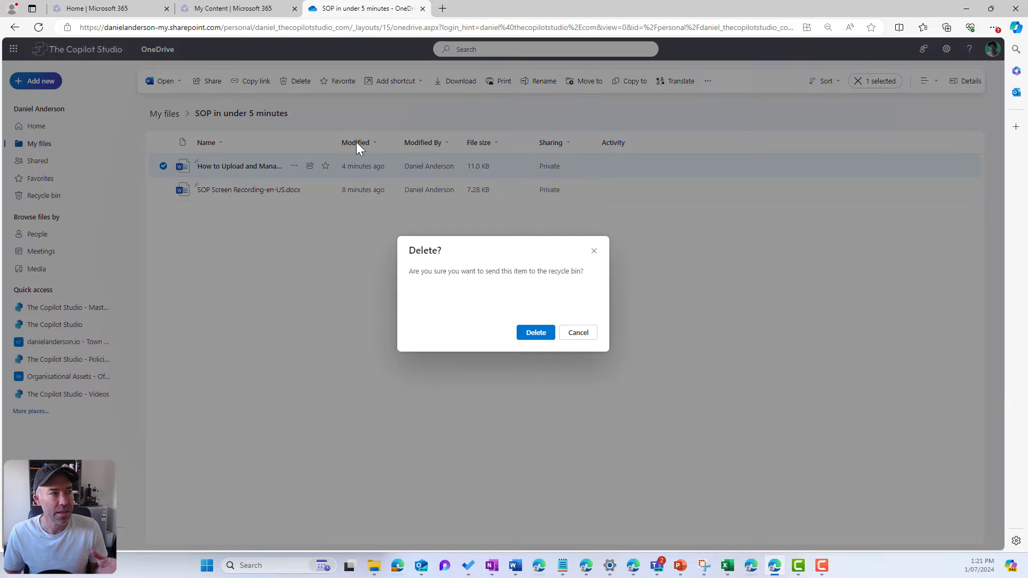
click(522, 335)
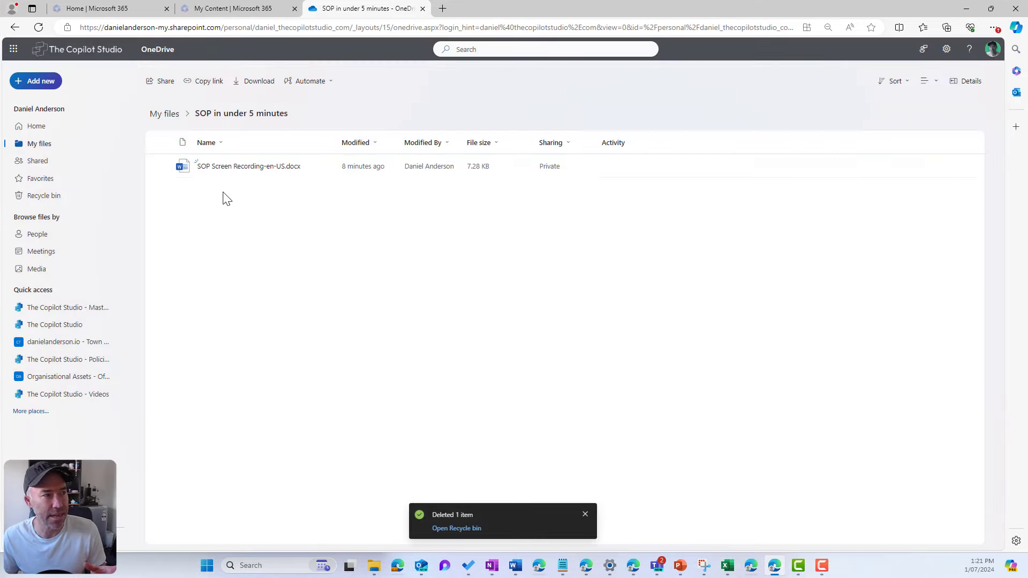
Create a new blank Word document in the "SOP in under 5 minutes" folder
mouse_move(258, 175)
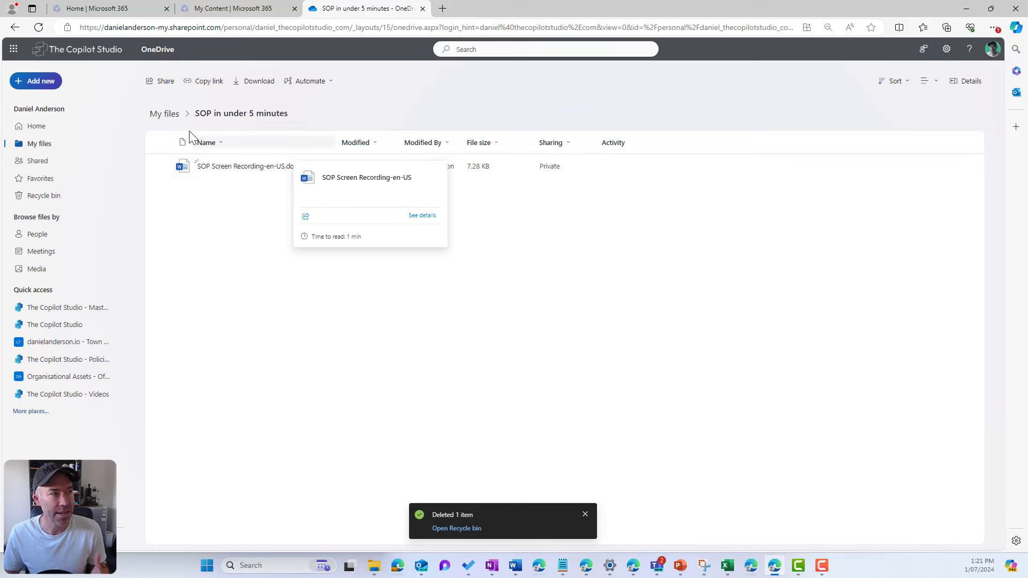
click(51, 82)
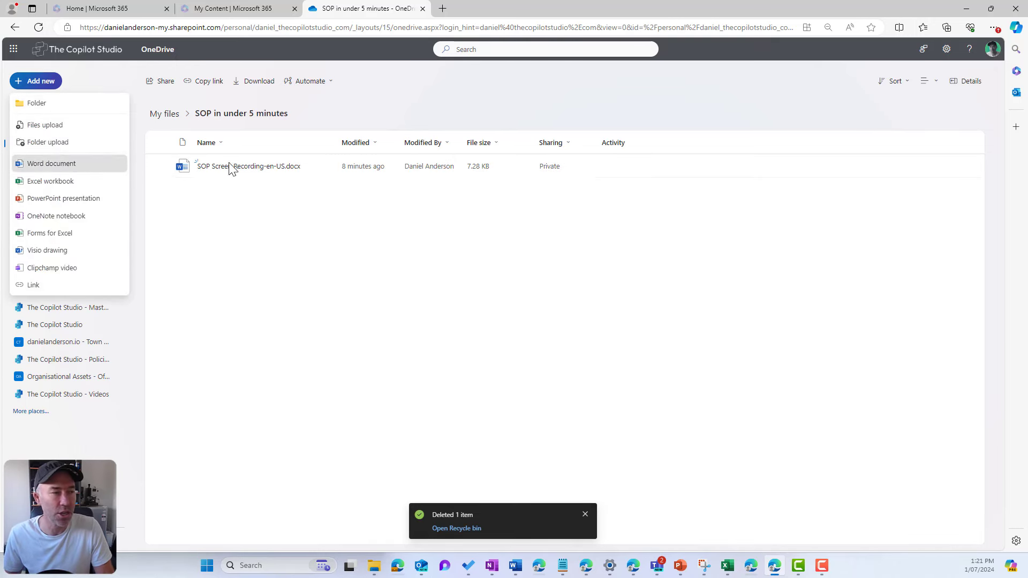
click(113, 162)
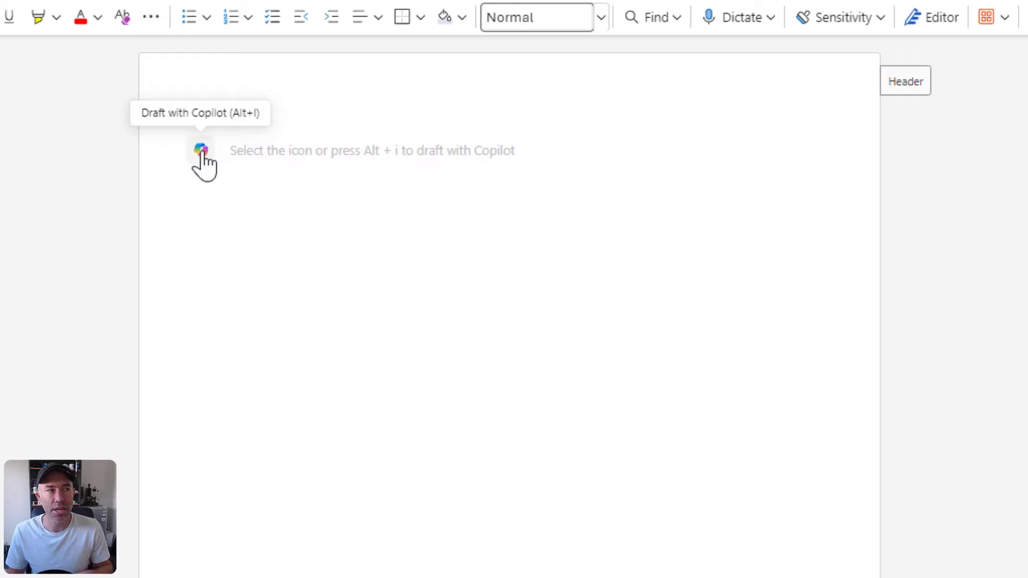
Start a Copilot draft in the blank document and paste in the prepared SOP prompt beginning with the CEO assistant role
click(200, 152)
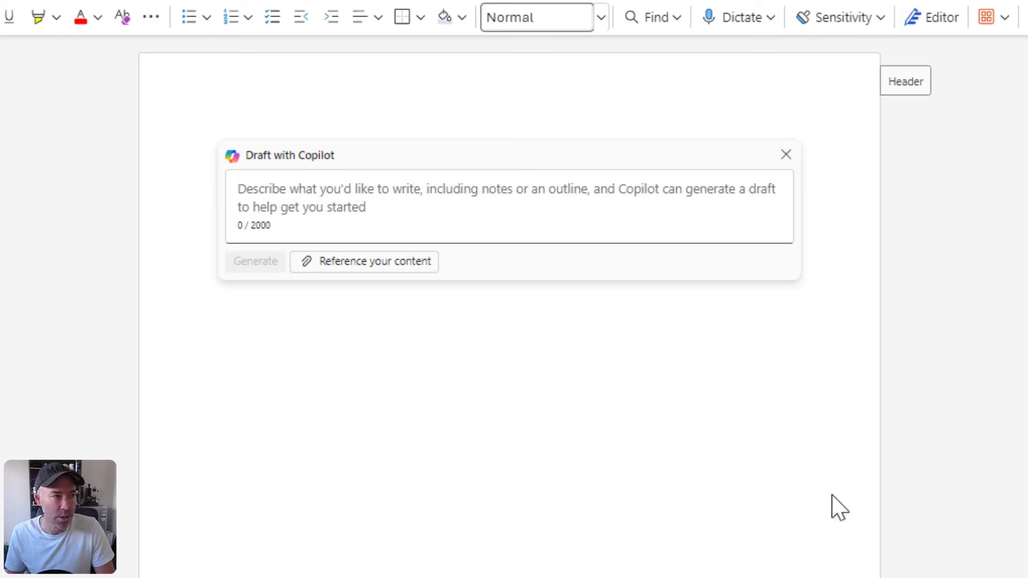
click(382, 219)
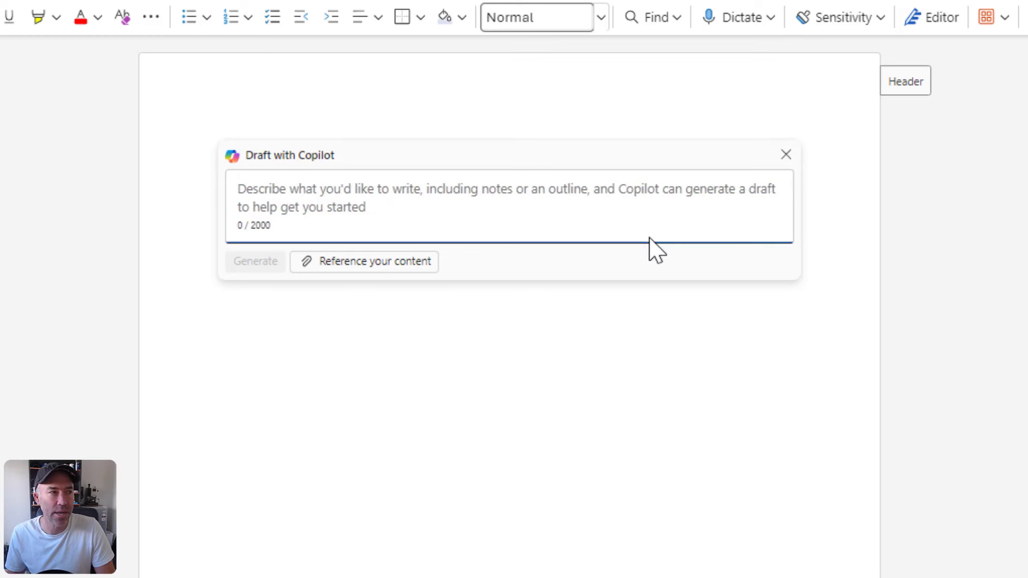
key(ctrl+v)
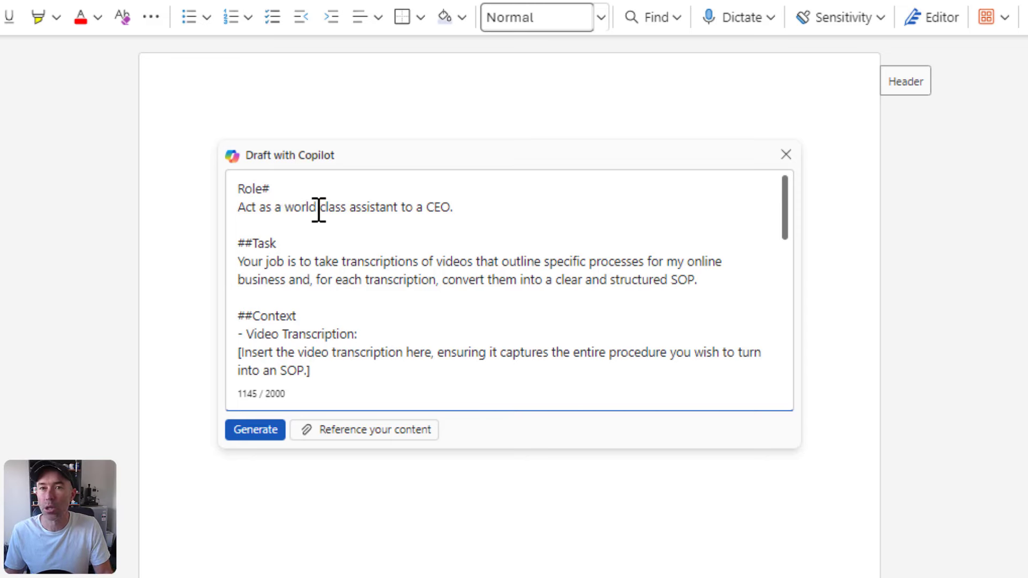
click(467, 210)
drag(388, 213, 202, 218)
click(343, 210)
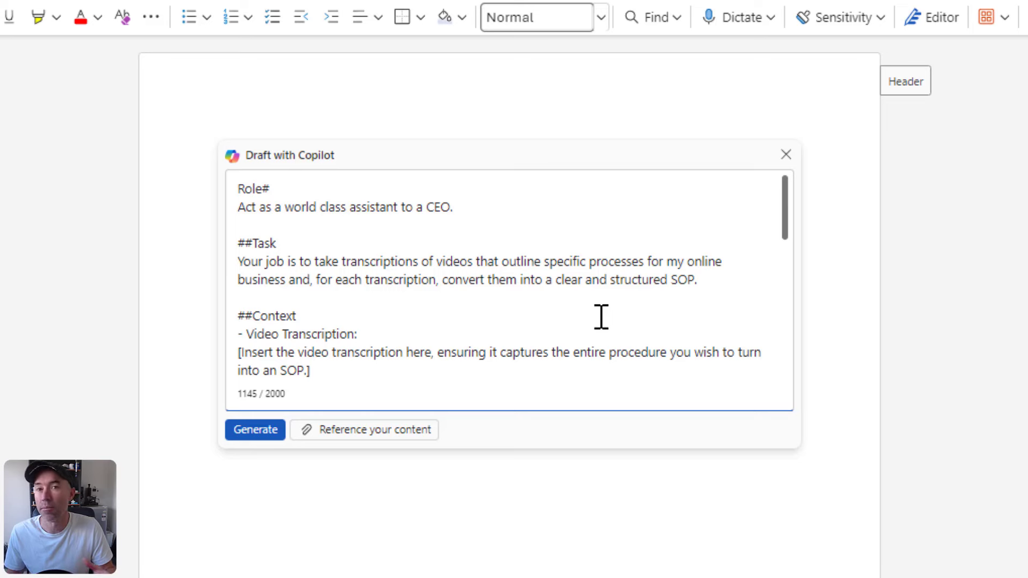
Remove the bracketed "Insert the video transcription here" placeholder beneath Video Transcription in the prompt's Context section
scroll(303, 296, down, 2)
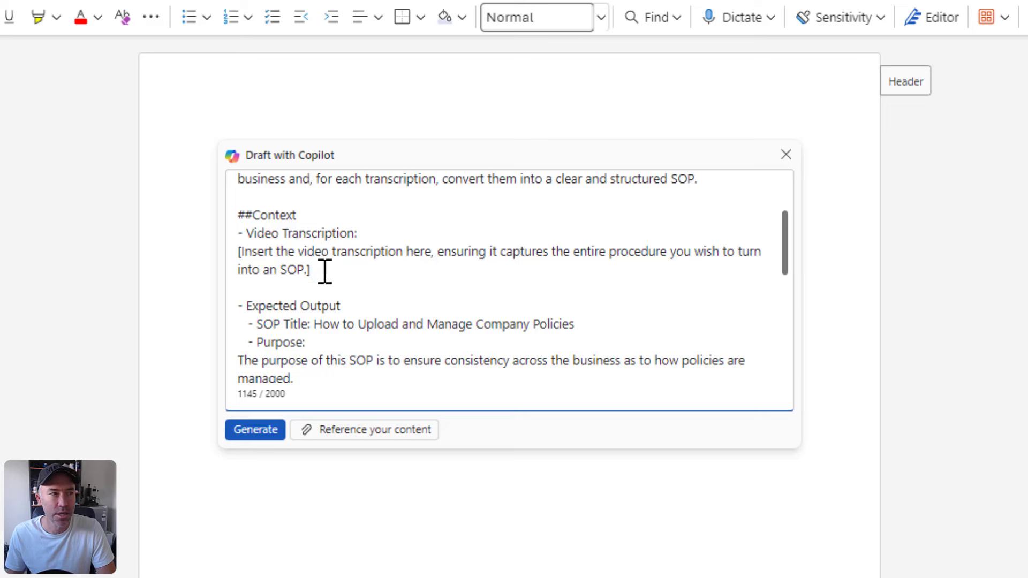
drag(311, 270, 218, 266)
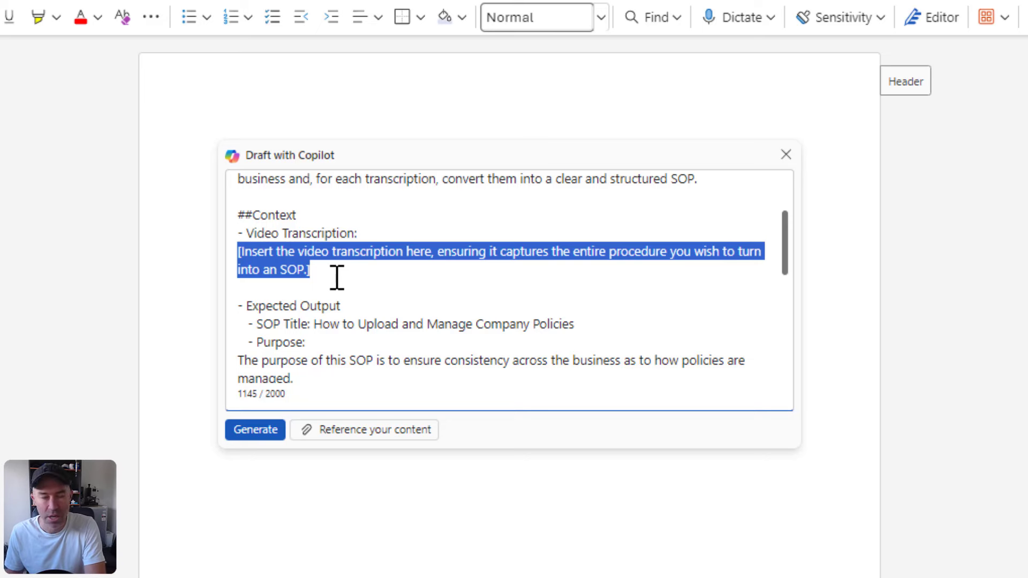
key(BackSpace)
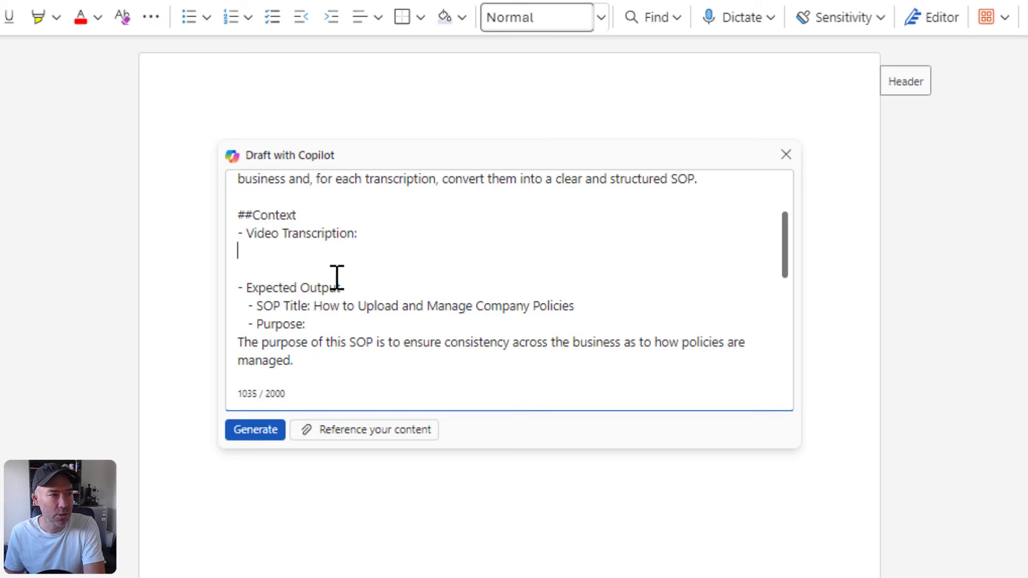
Look at the files offered as Copilot references, and copy the link to SOP Screen Recording-en-US.docx from the OneDrive folder
click(348, 443)
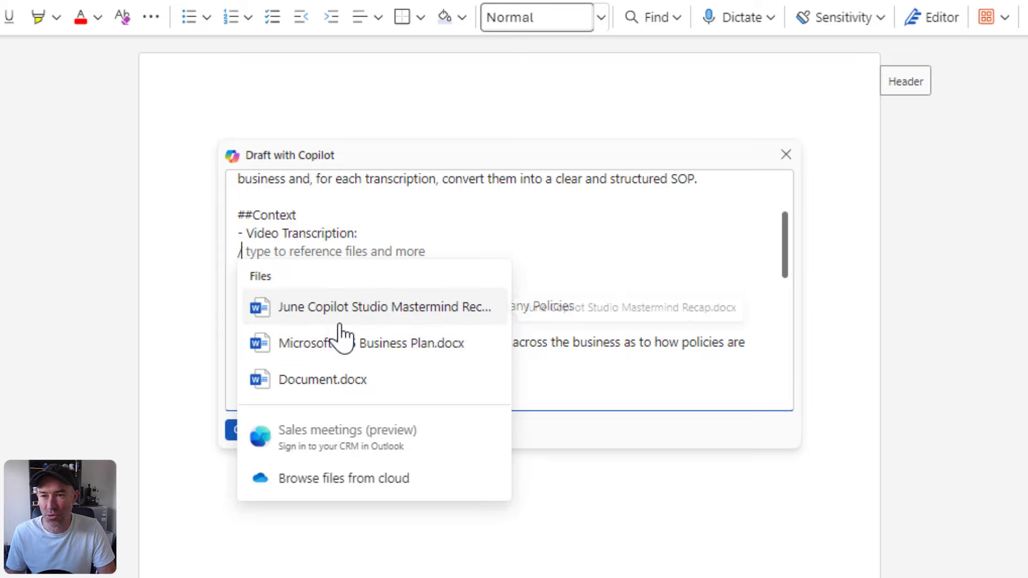
click(336, 218)
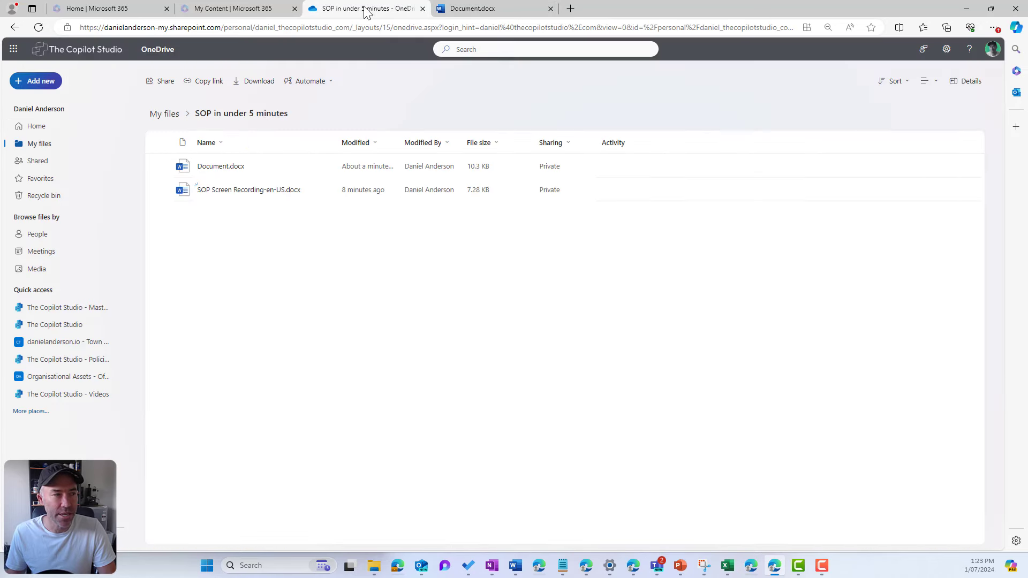
click(366, 8)
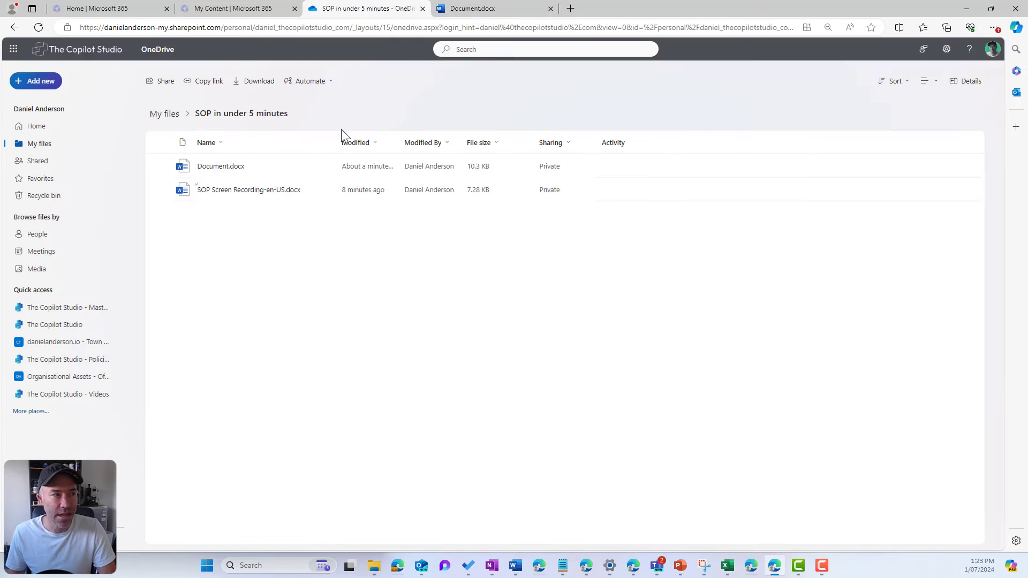
click(164, 189)
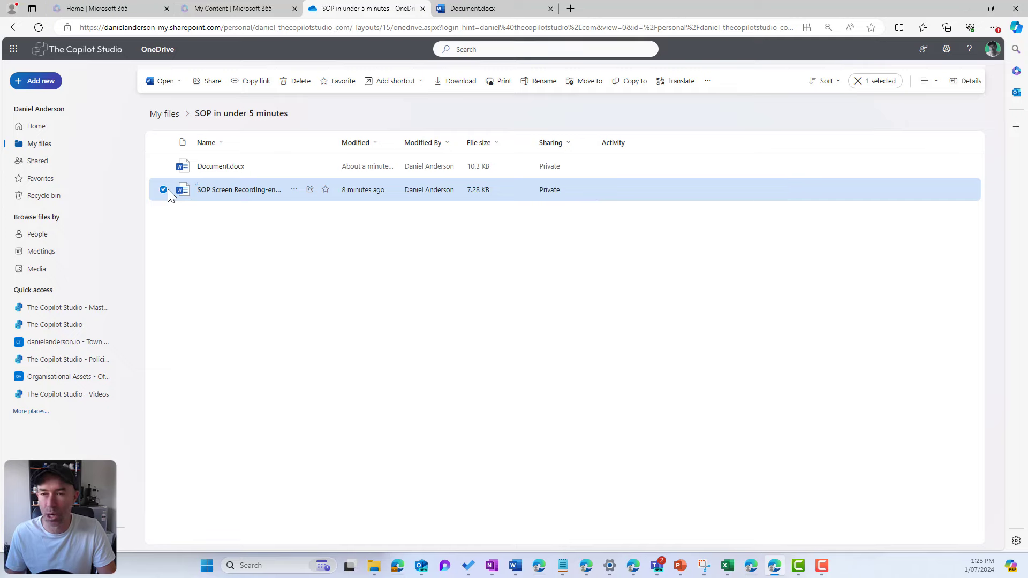
click(252, 83)
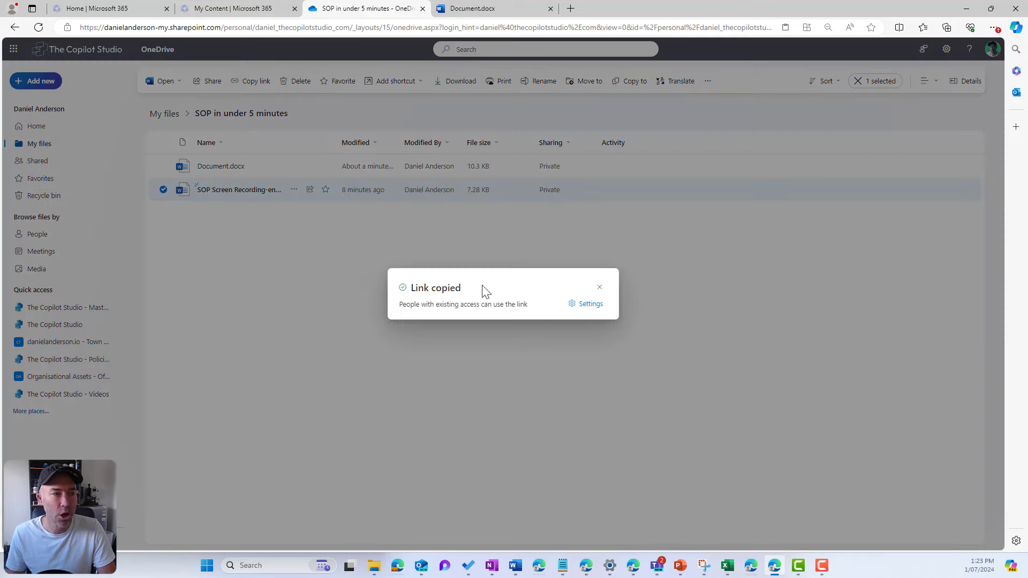
Replace the slash under Video Transcription in the Copilot prompt with the copied link to SOP Screen Recording-en-US.docx
click(474, 10)
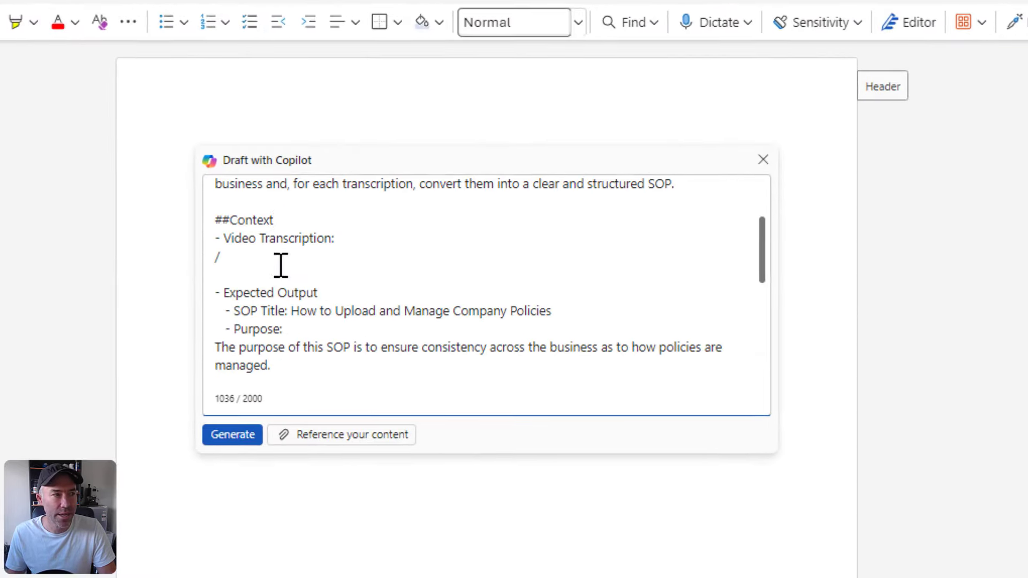
click(256, 263)
key(BackSpace)
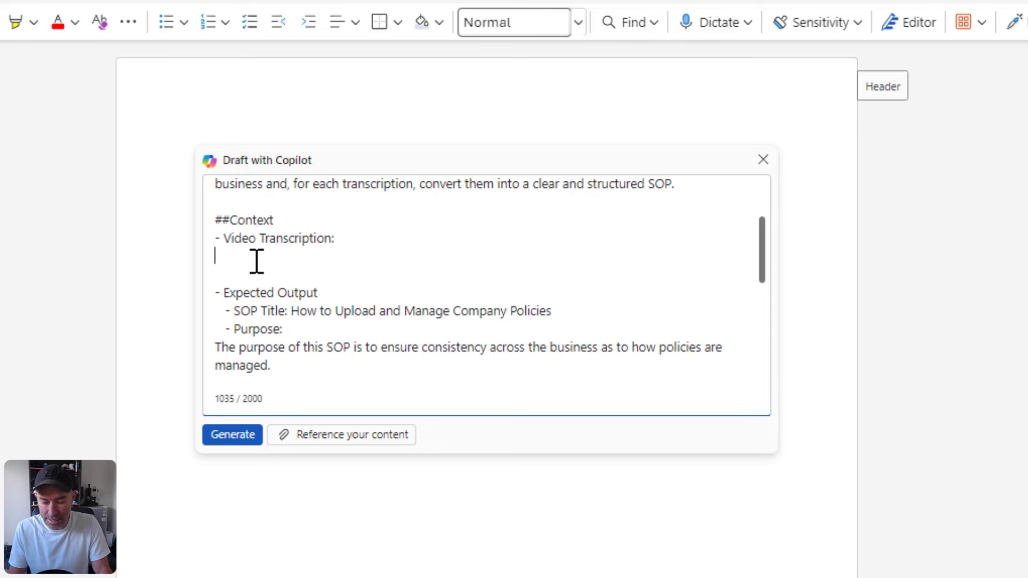
key(ctrl+v)
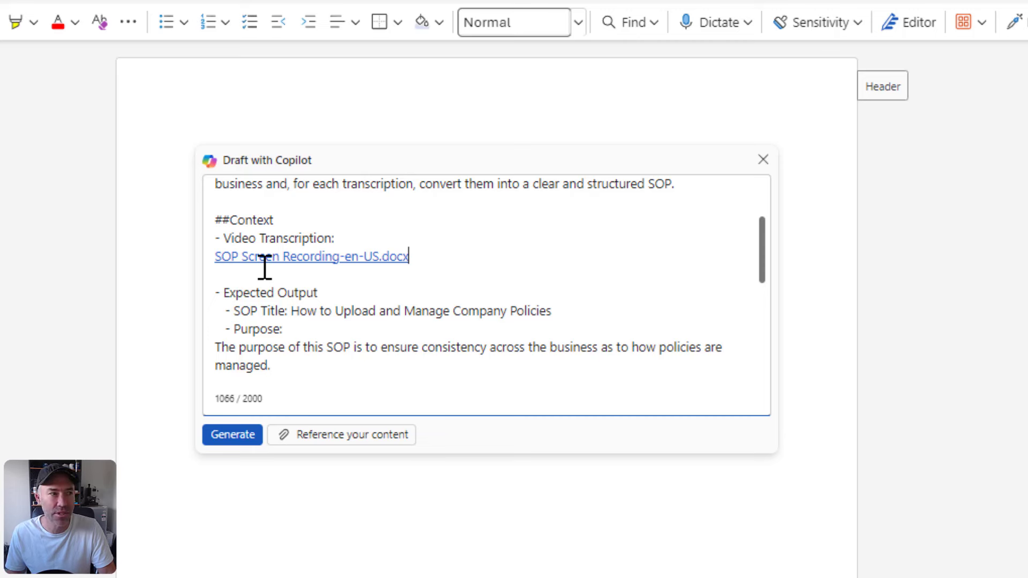
Review the prompt's expected output, from the SOP title and purpose to the required tools, procedure steps and instructions
click(264, 237)
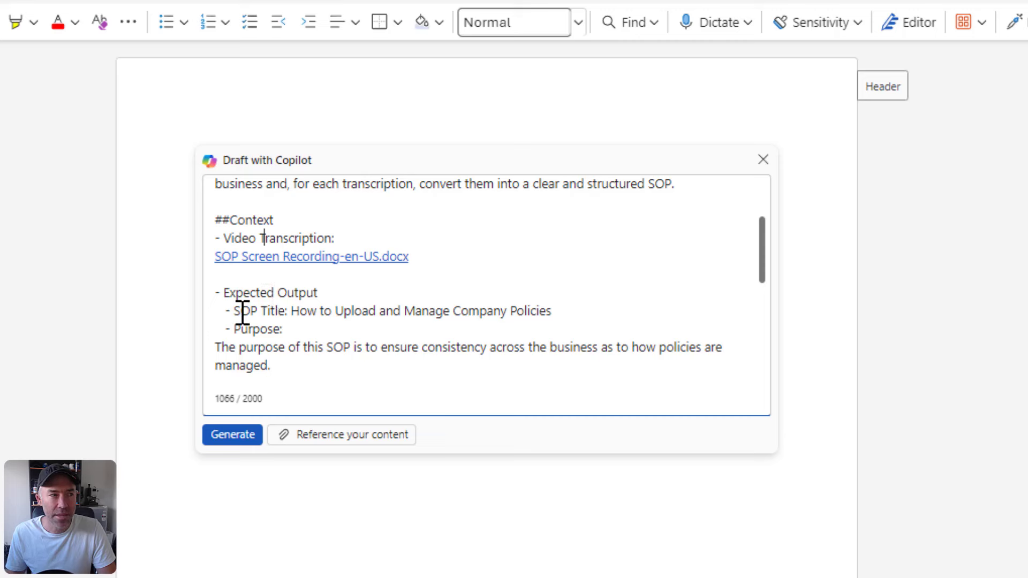
drag(238, 314, 290, 313)
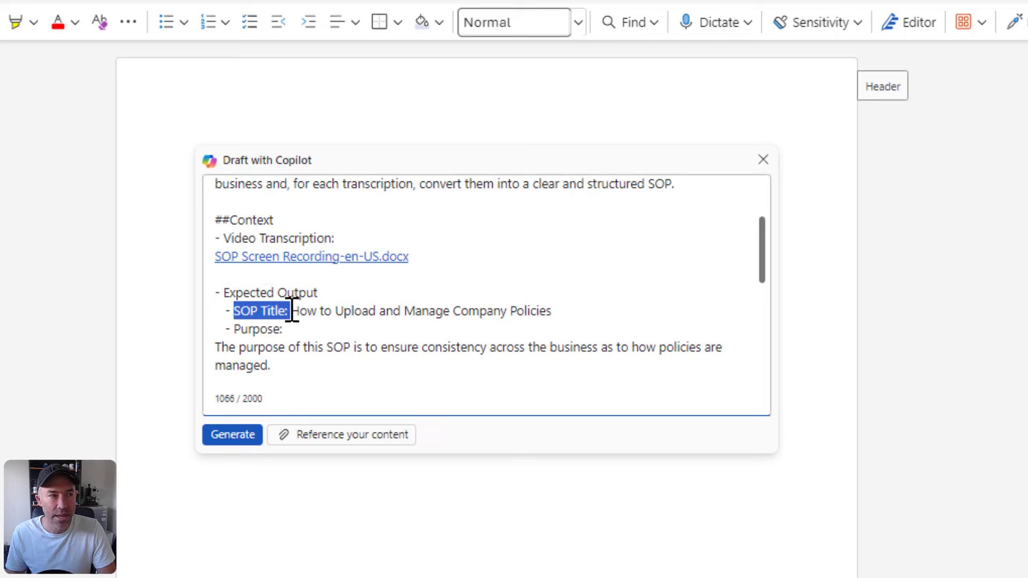
click(335, 314)
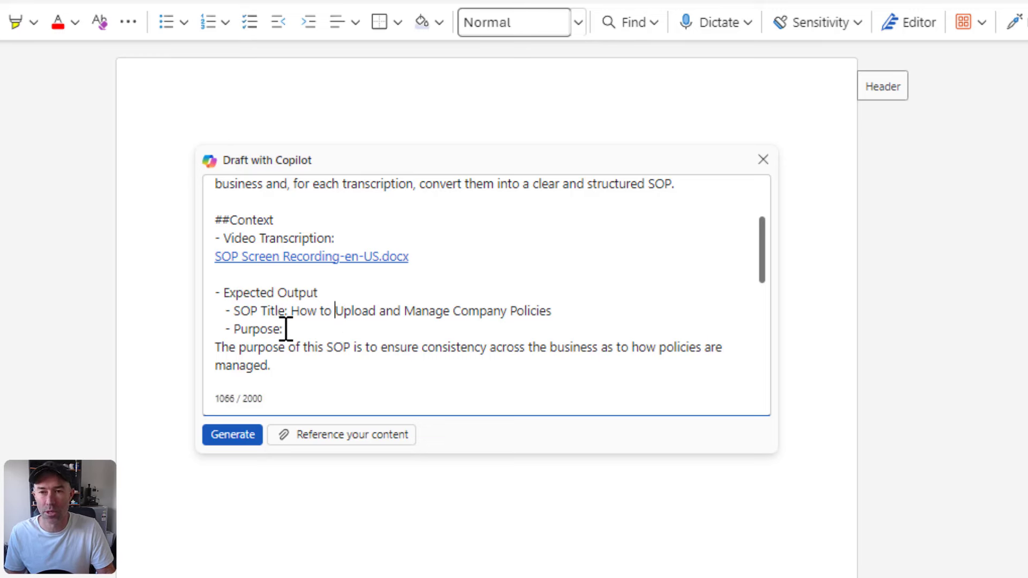
scroll(266, 342, down, 2)
scroll(266, 342, down, 3)
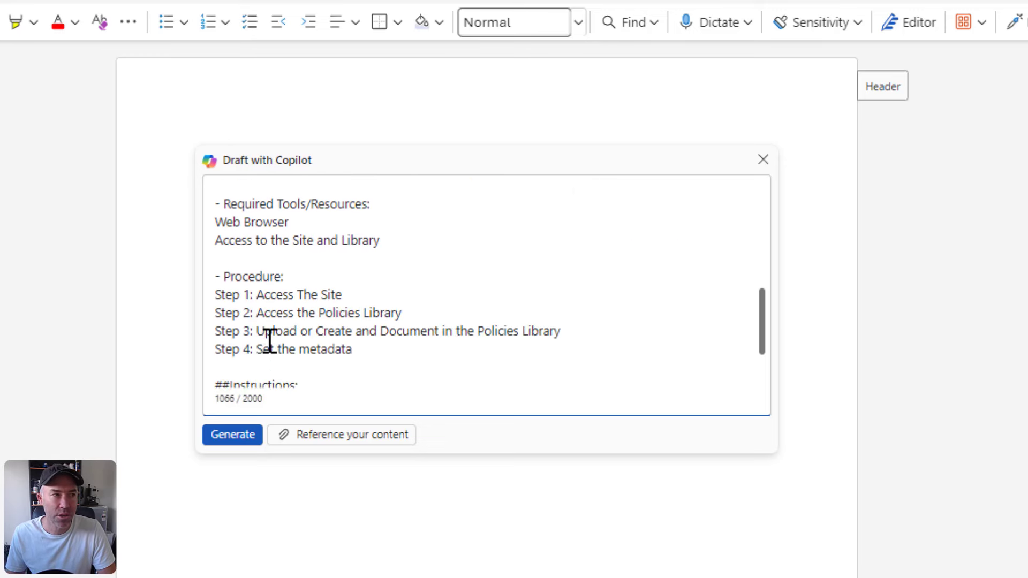
drag(385, 200, 202, 209)
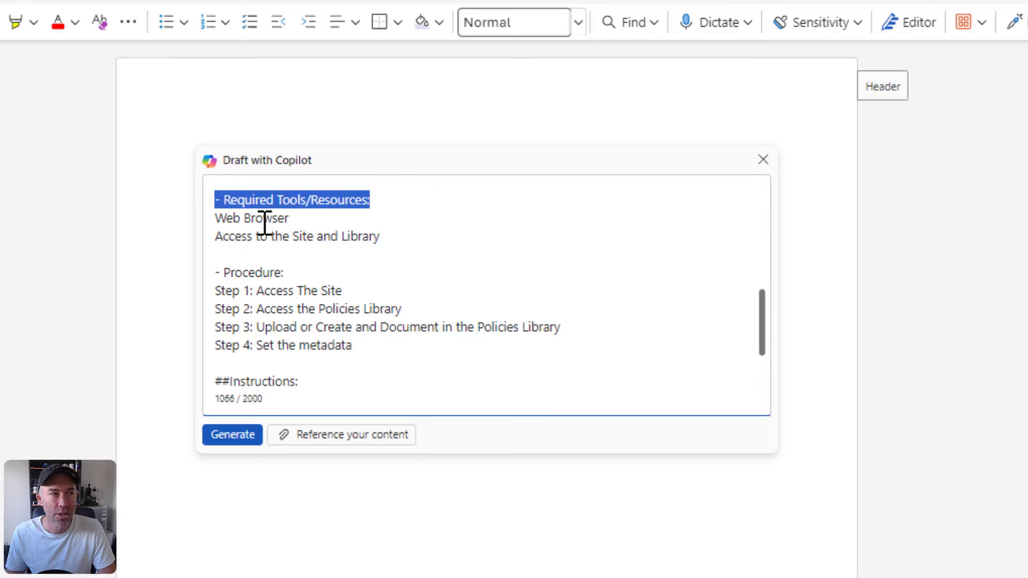
click(236, 217)
drag(234, 203, 352, 198)
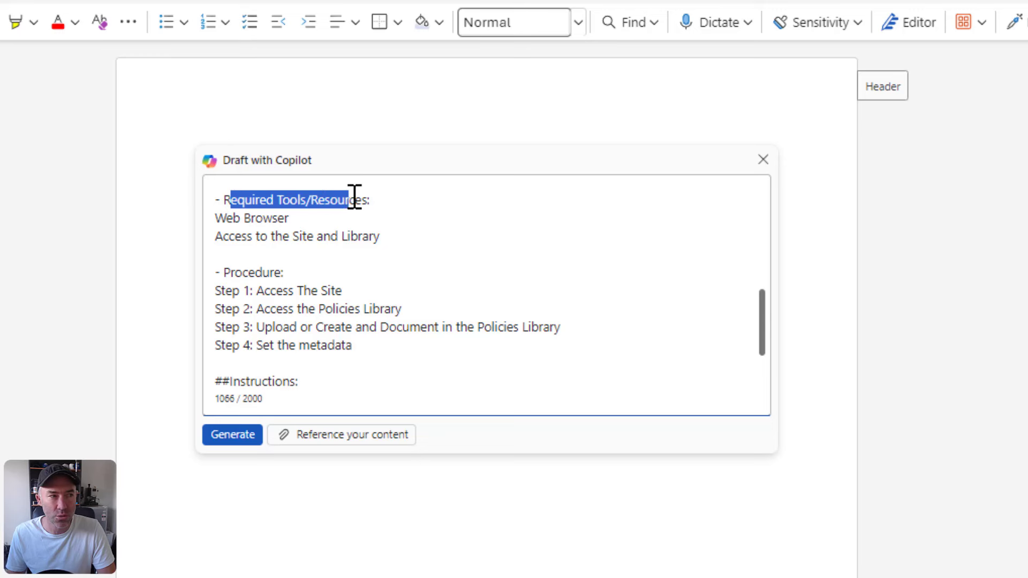
drag(292, 219, 189, 225)
click(305, 239)
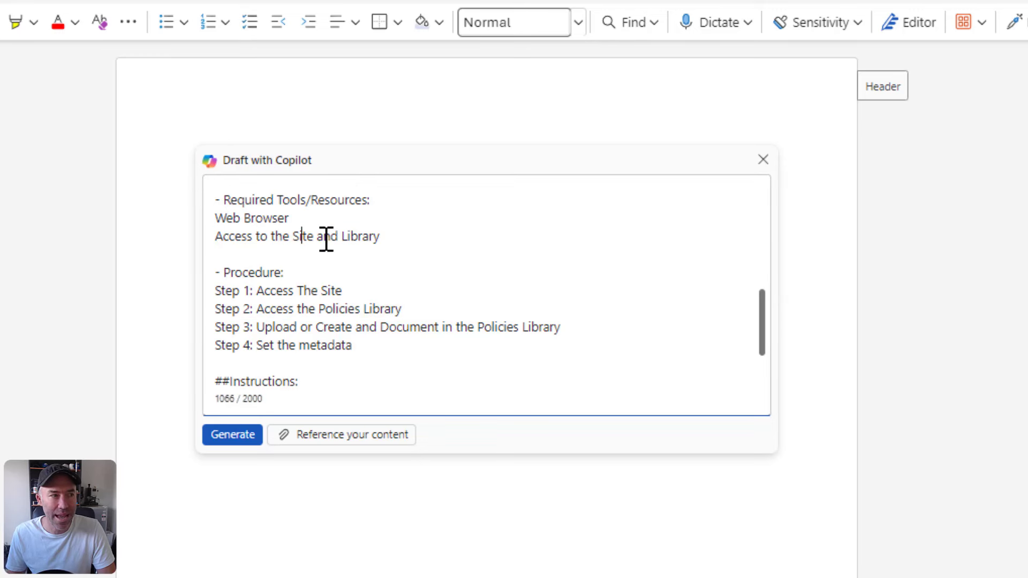
scroll(401, 266, down, 2)
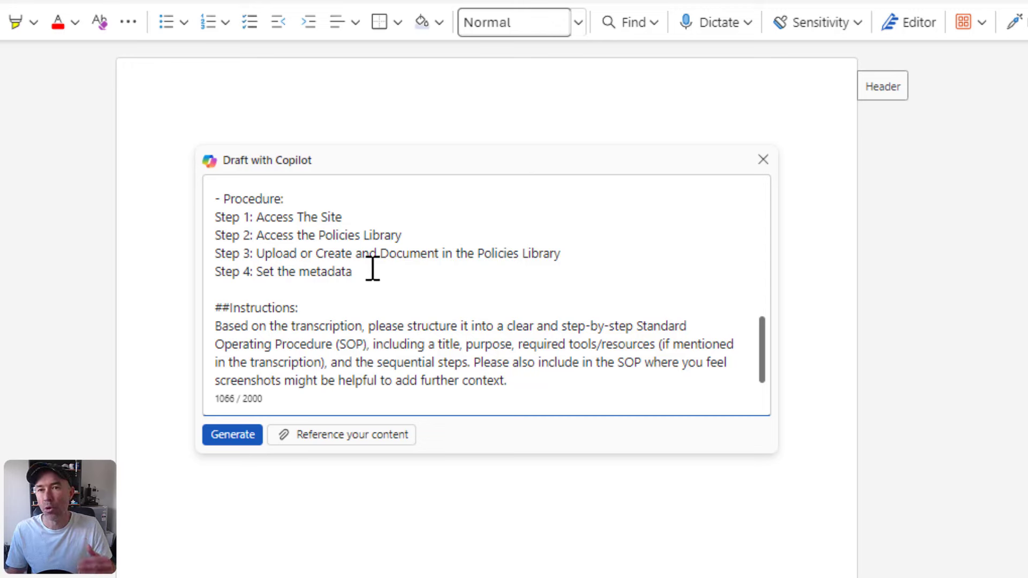
drag(300, 202, 260, 296)
scroll(259, 296, down, 3)
click(265, 288)
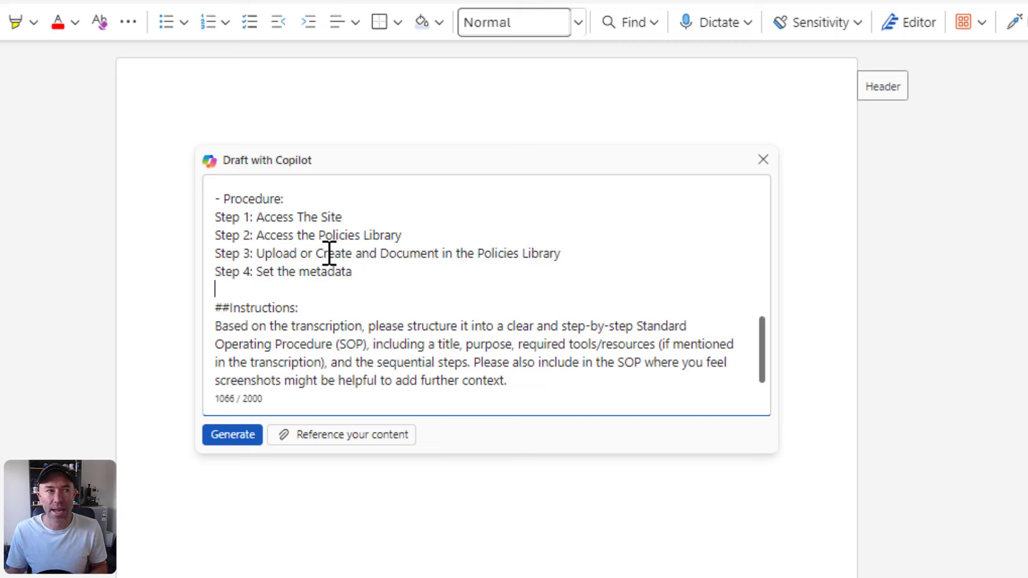
click(405, 292)
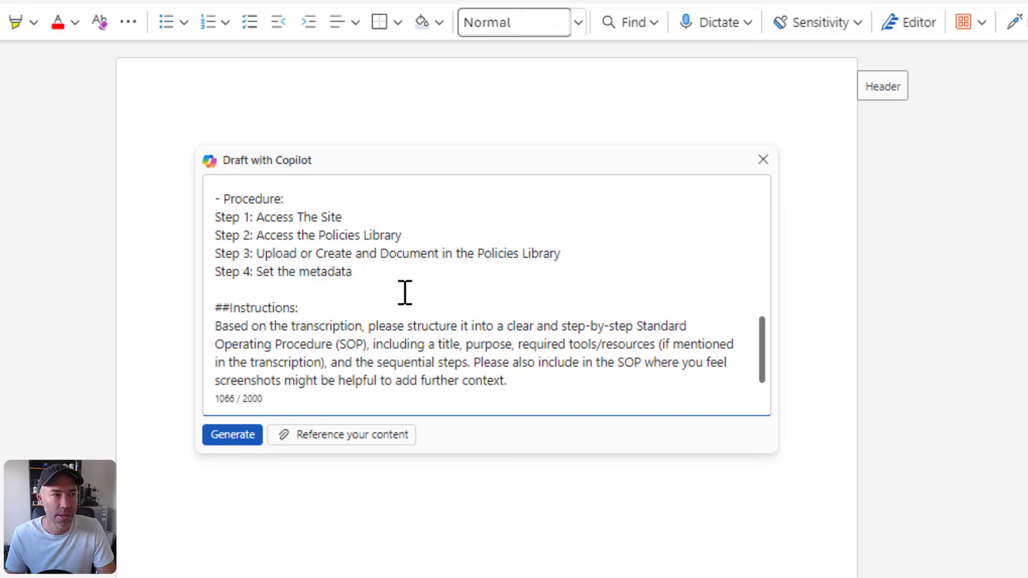
Check the prompt's instructions and transcript reference, and generate the SOP draft from it with Copilot
drag(298, 308, 221, 308)
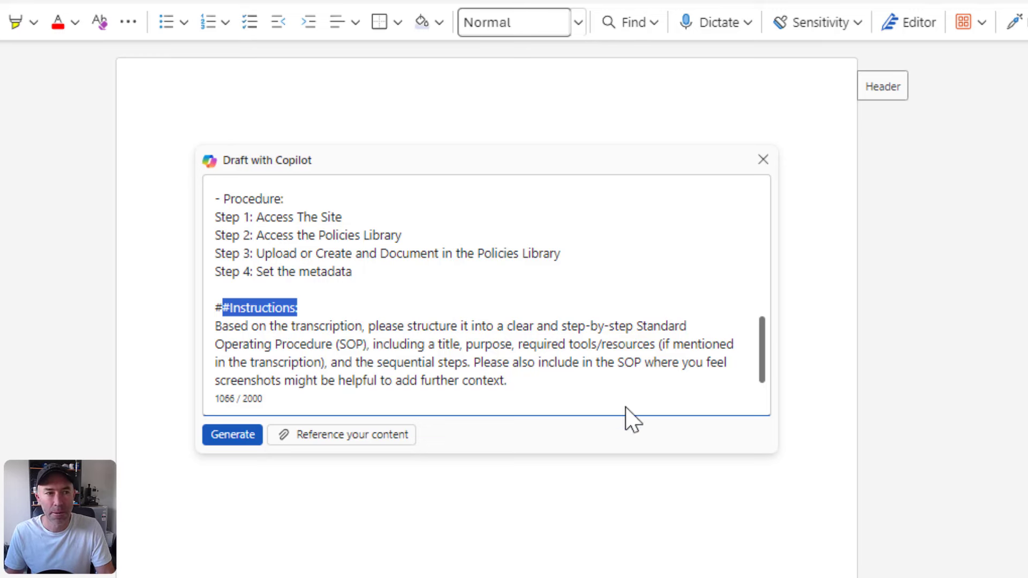
scroll(755, 321, up, 2)
scroll(754, 304, up, 10)
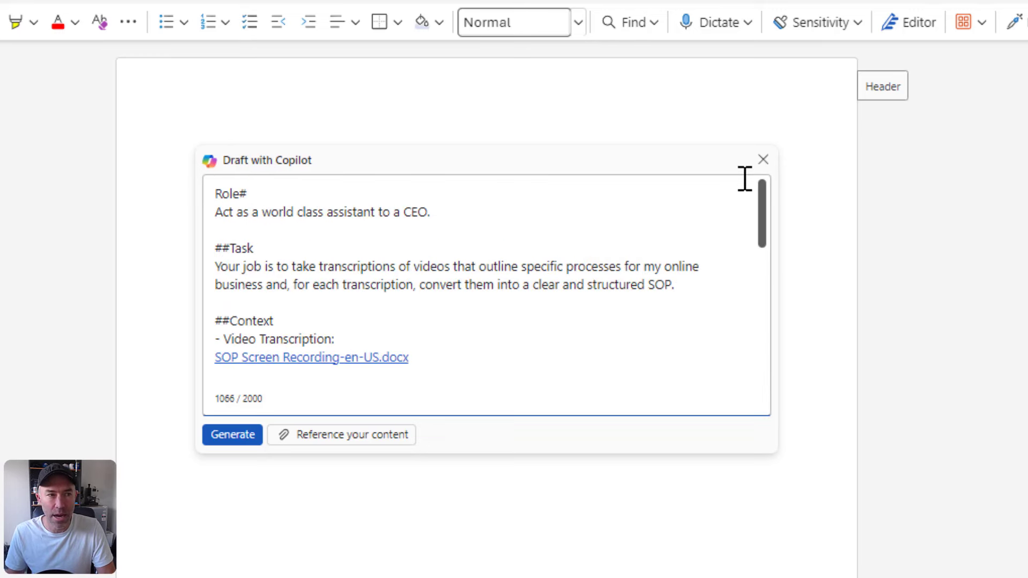
click(231, 436)
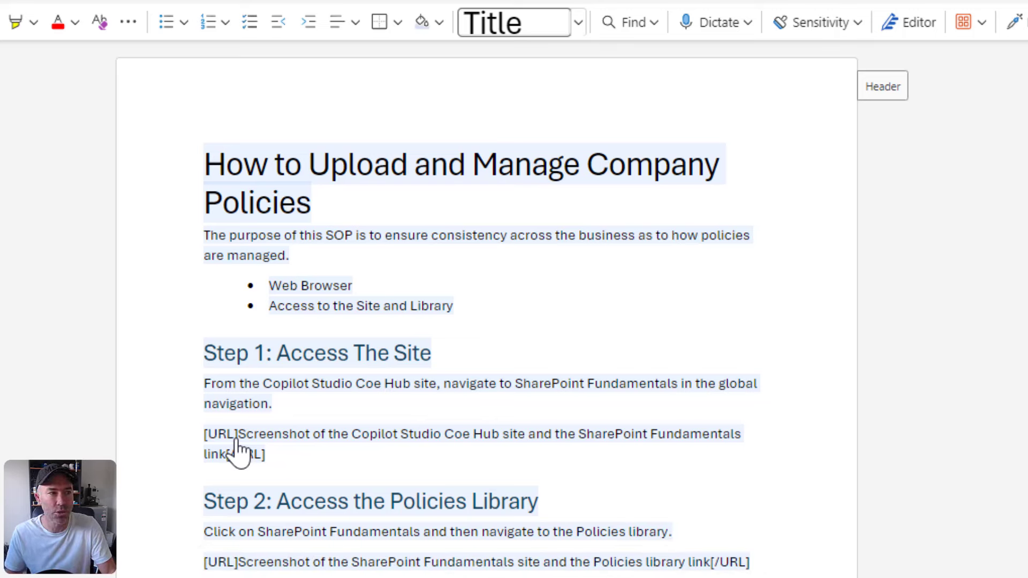
Review the generated SOP and have Copilot regenerate it with the request "Can you please add a specific section for Purpose with heading at the start of the document"
scroll(246, 196, down, 3)
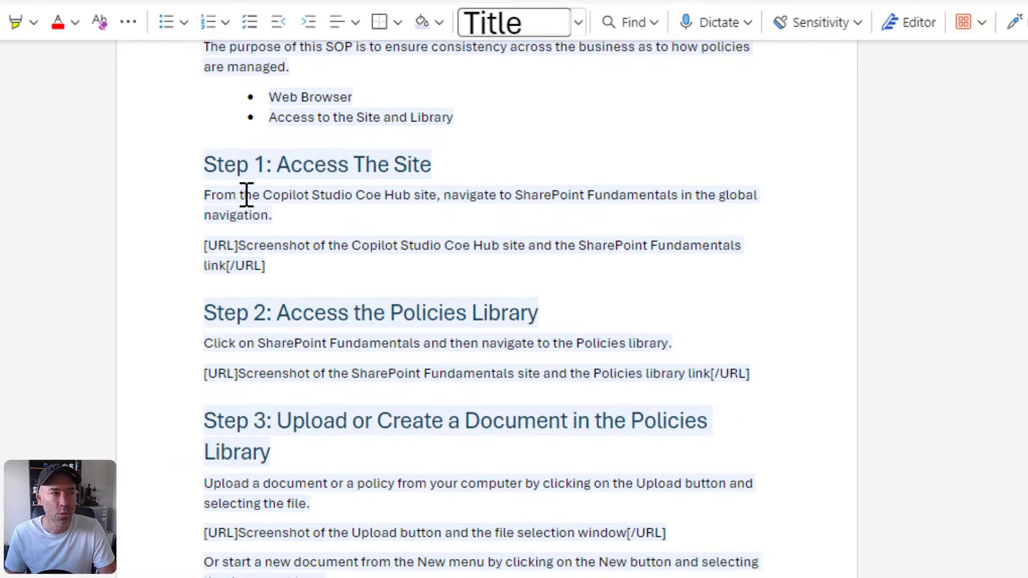
scroll(669, 340, down, 8)
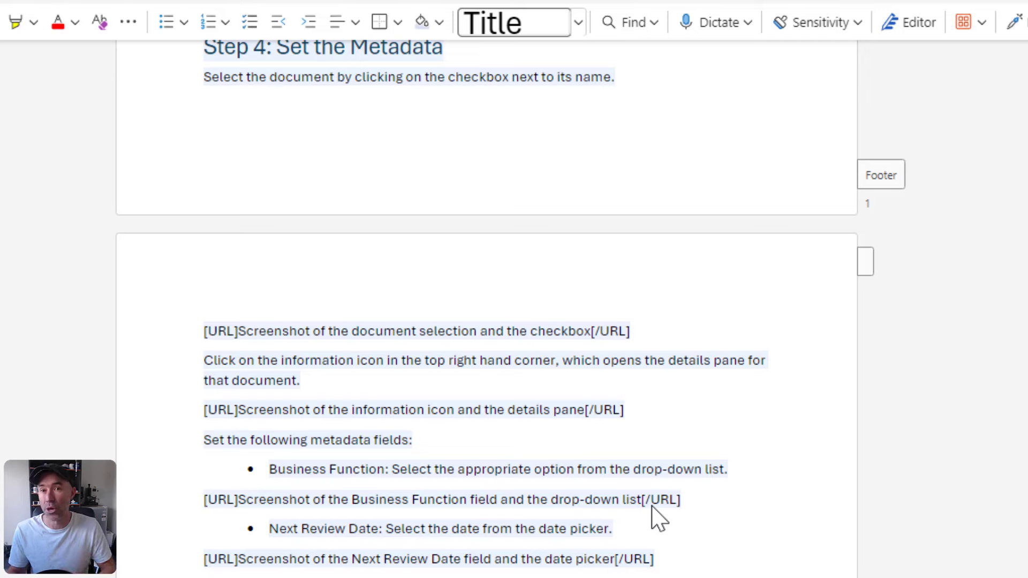
scroll(658, 516, up, 15)
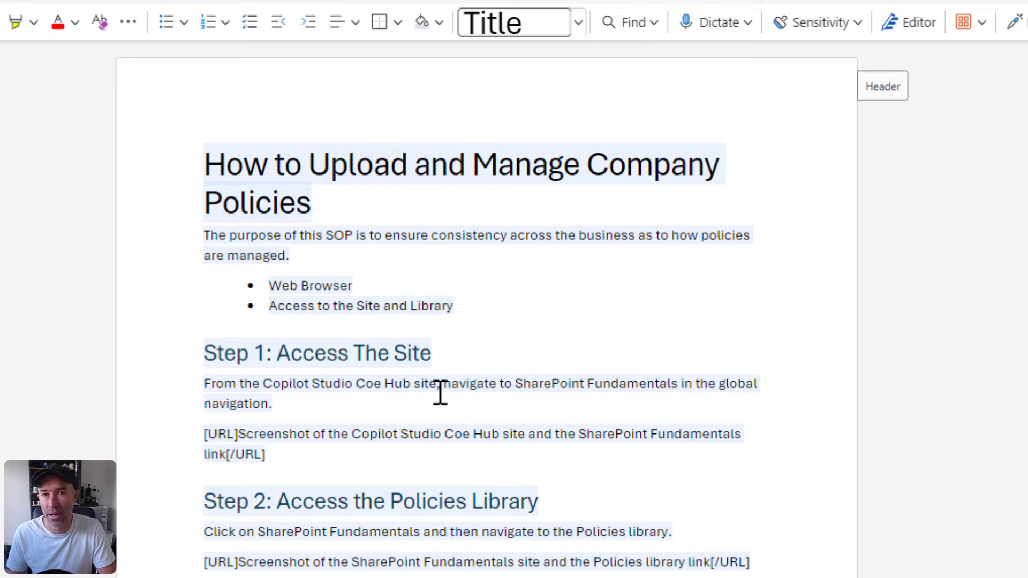
scroll(351, 432, down, 15)
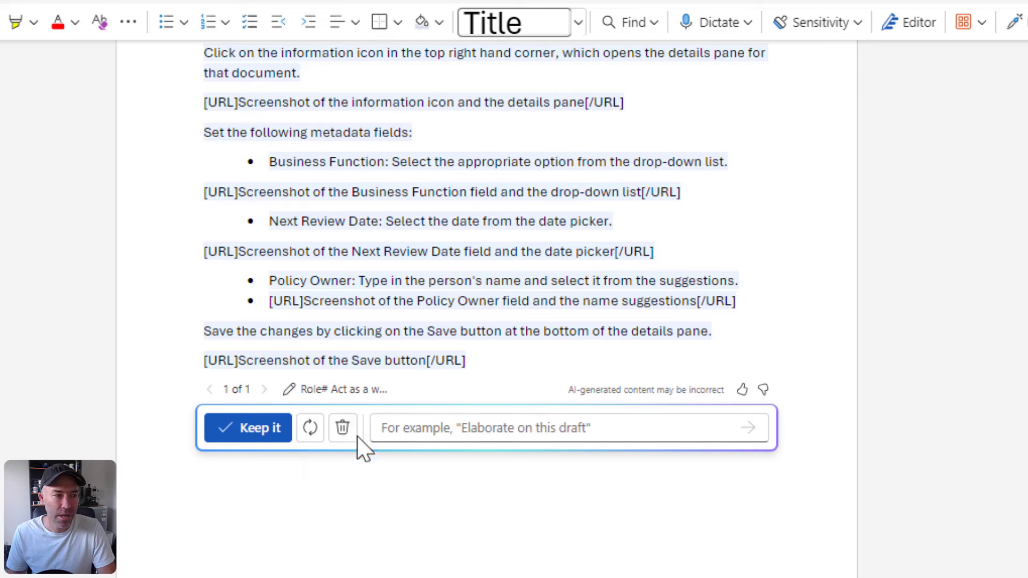
click(445, 428)
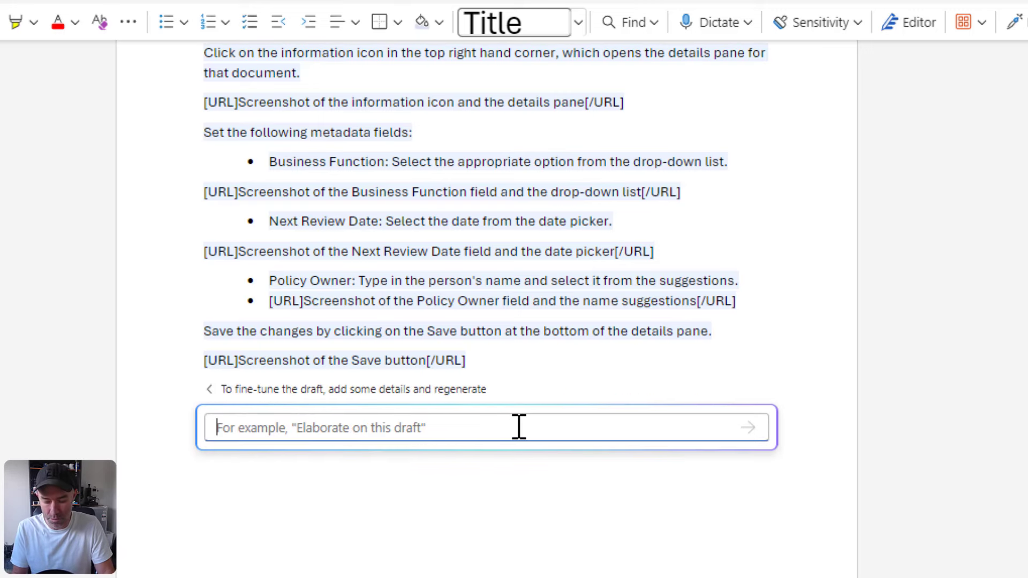
text(Can you please a )
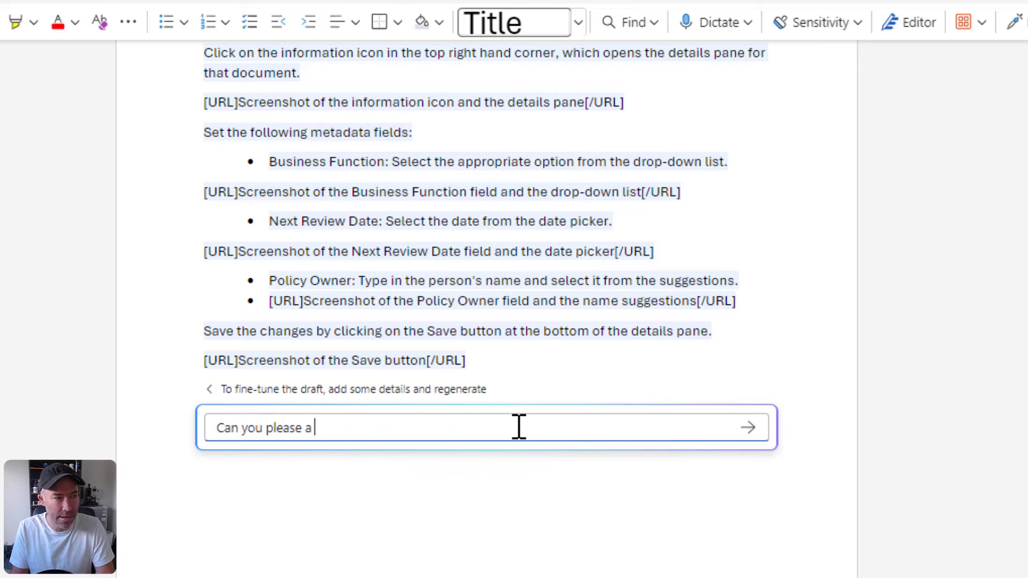
text(dd a spec)
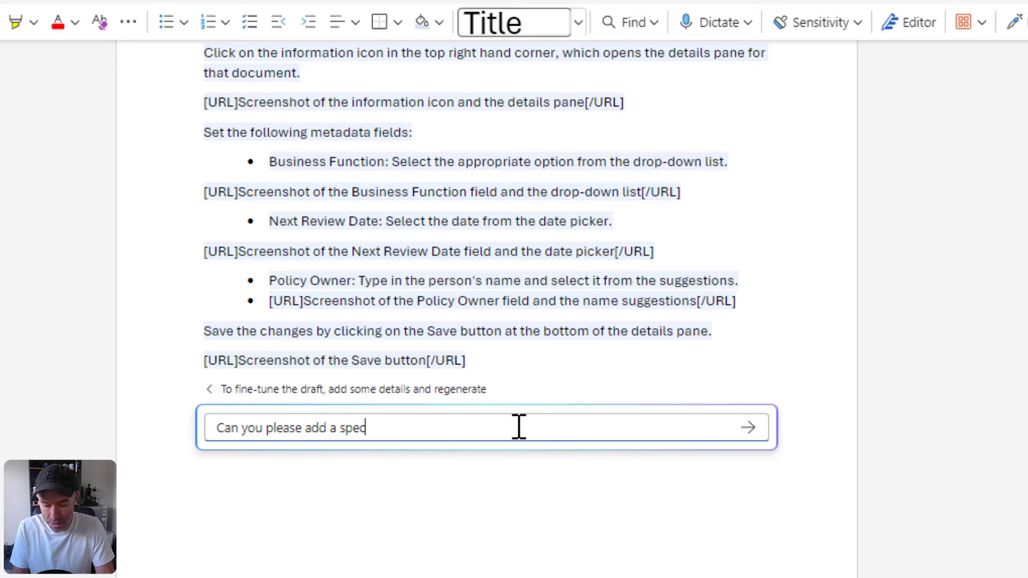
text(ific sectio)
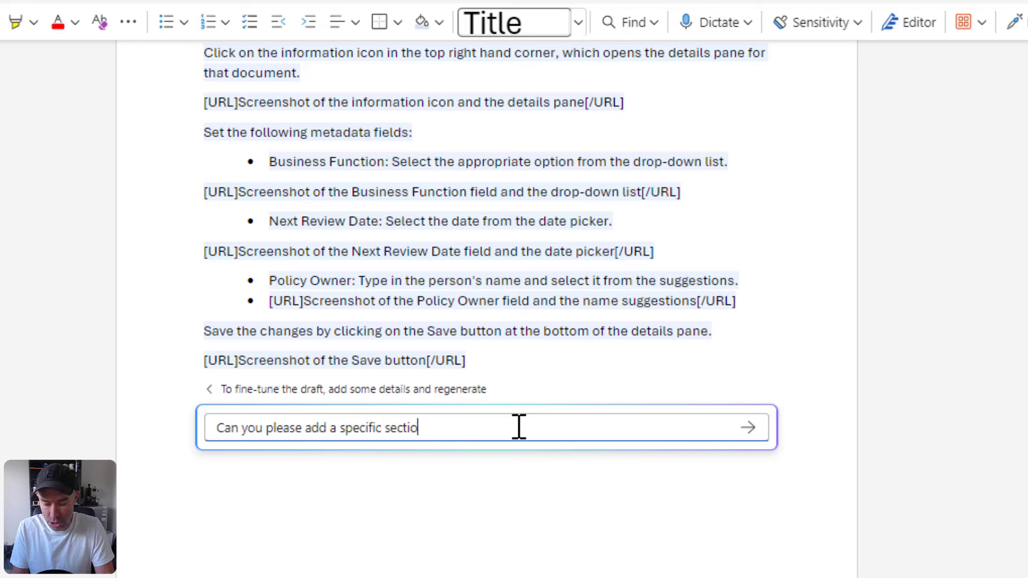
text(n for Purpose with)
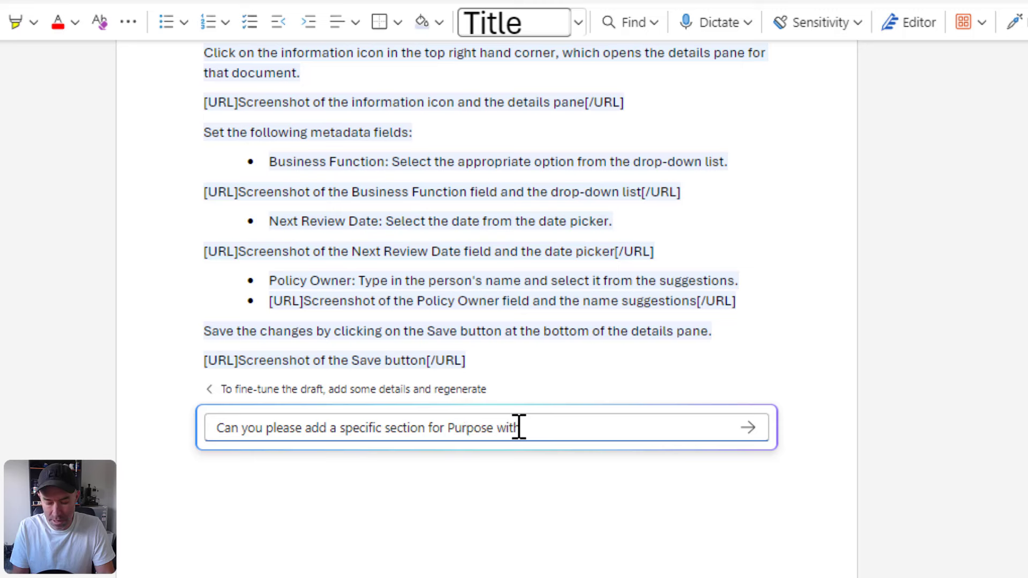
text( a heading at the start of the doc)
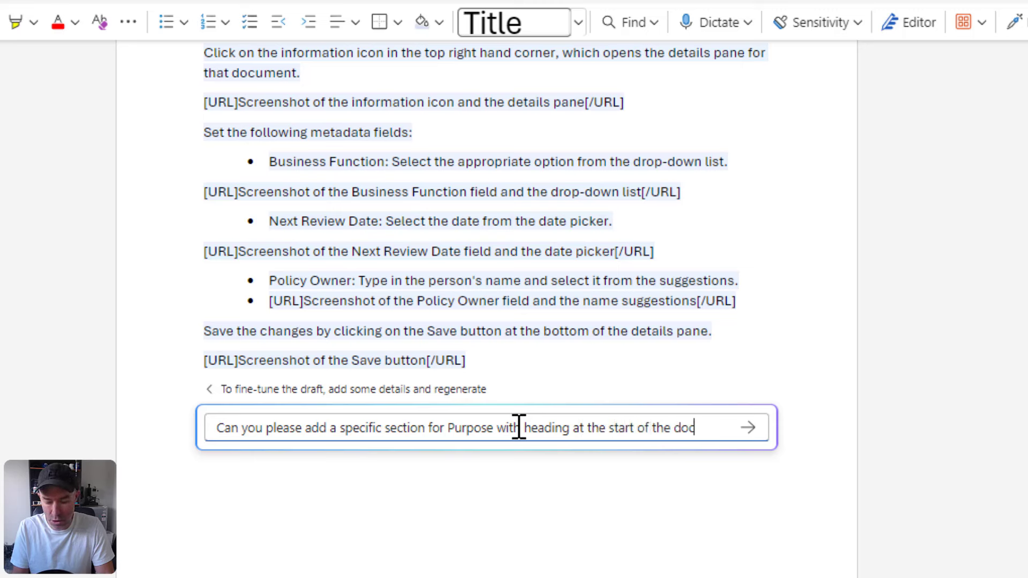
text(ument)
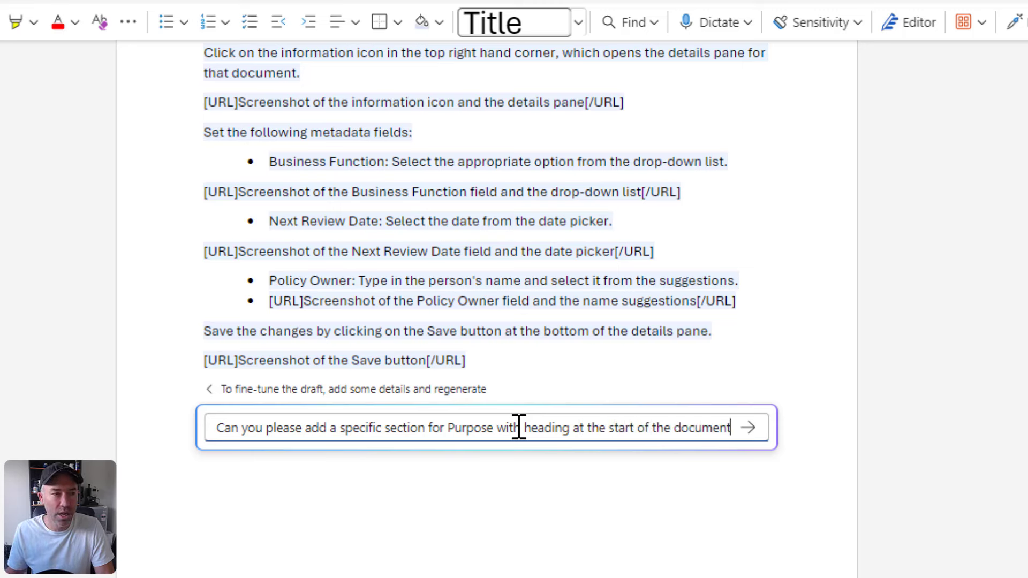
click(748, 427)
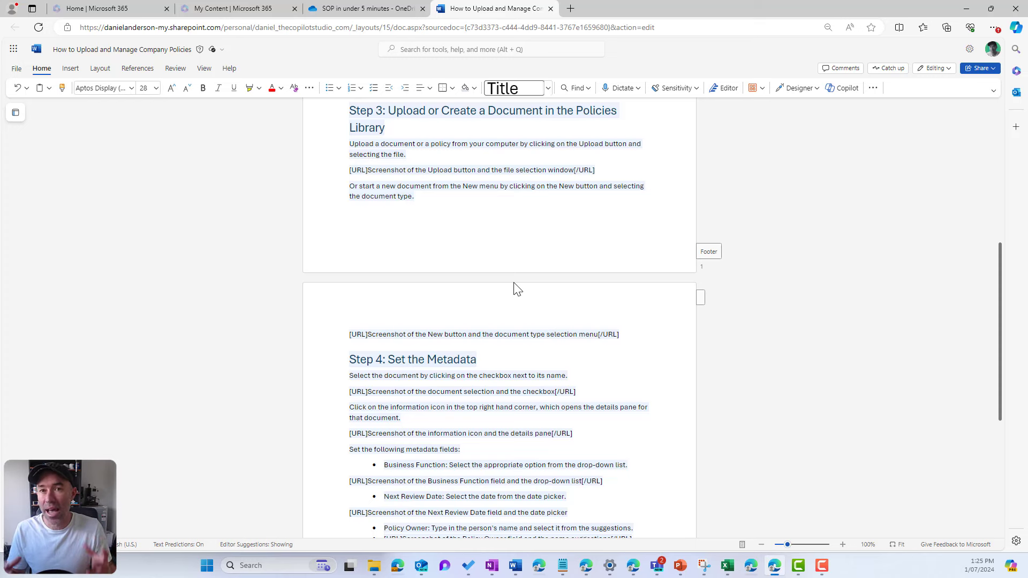
Look through the regenerated SOP draft and keep it as the document's content
scroll(514, 289, up, 1)
scroll(514, 289, up, 1)
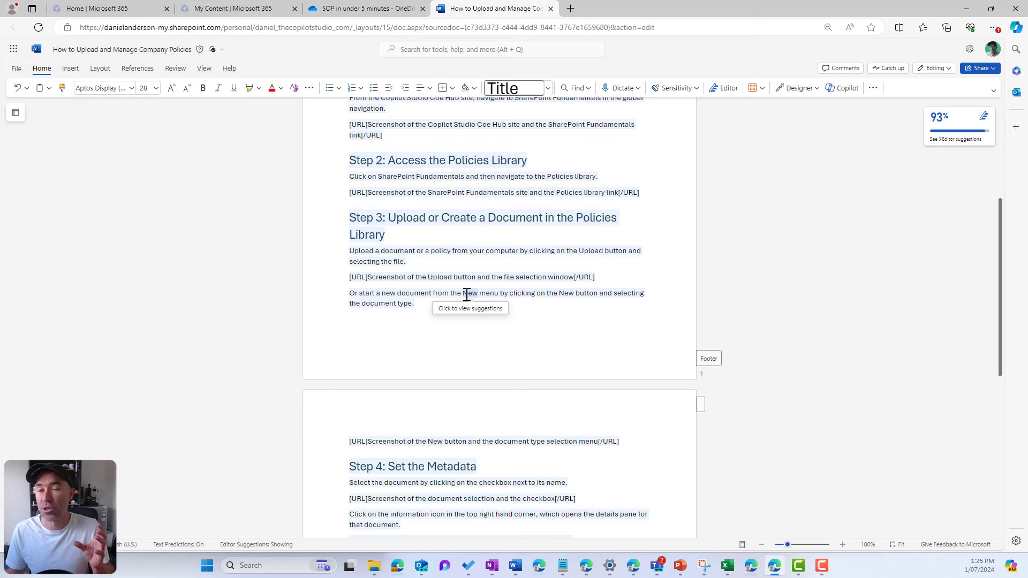
scroll(466, 294, down, 1)
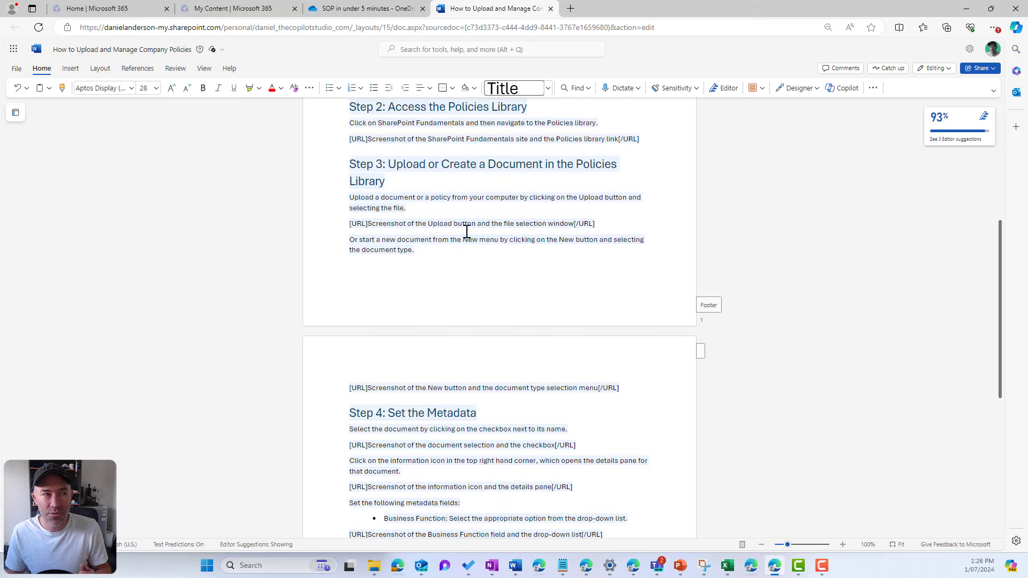
scroll(524, 248, down, 6)
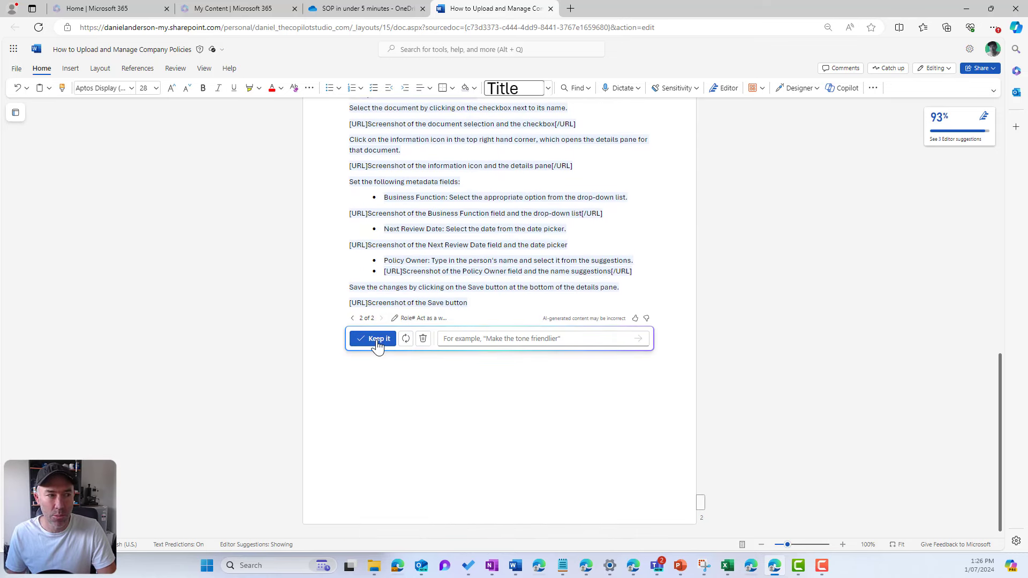
click(379, 340)
scroll(449, 349, up, 15)
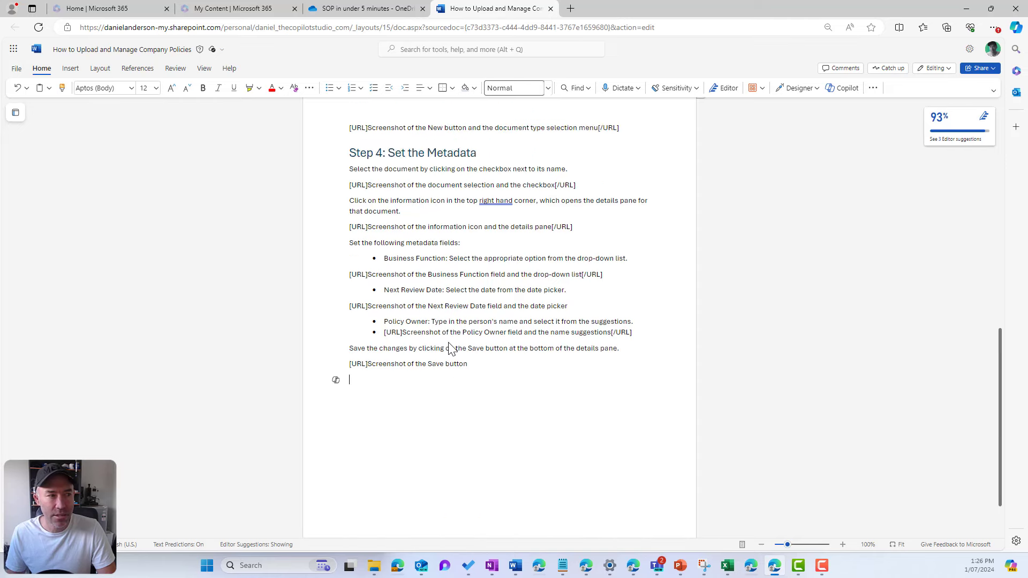